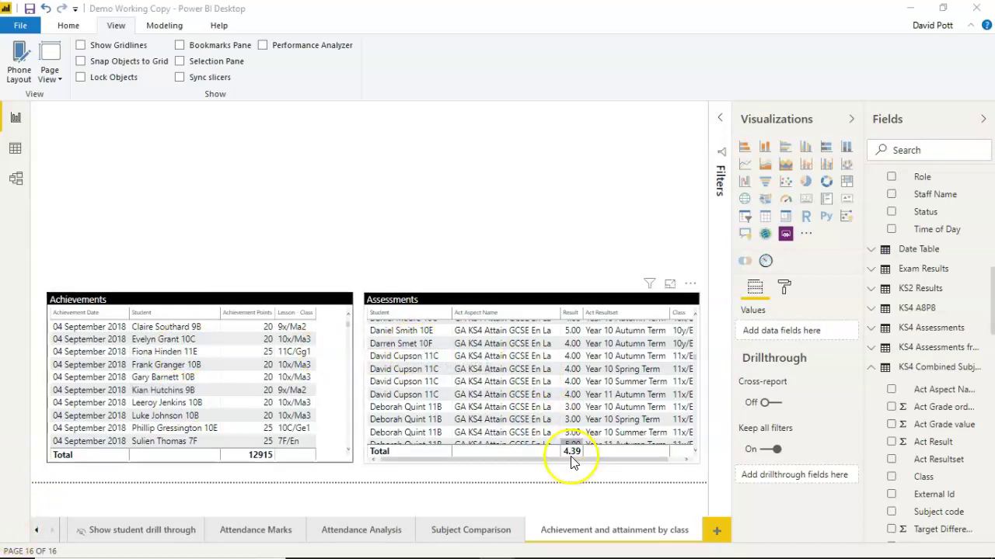
Step: Scroll the Assessments table right to reveal its Class column, then select the table to view its fields
left_click_drag(611, 457, 664, 459)
left_click(664, 459)
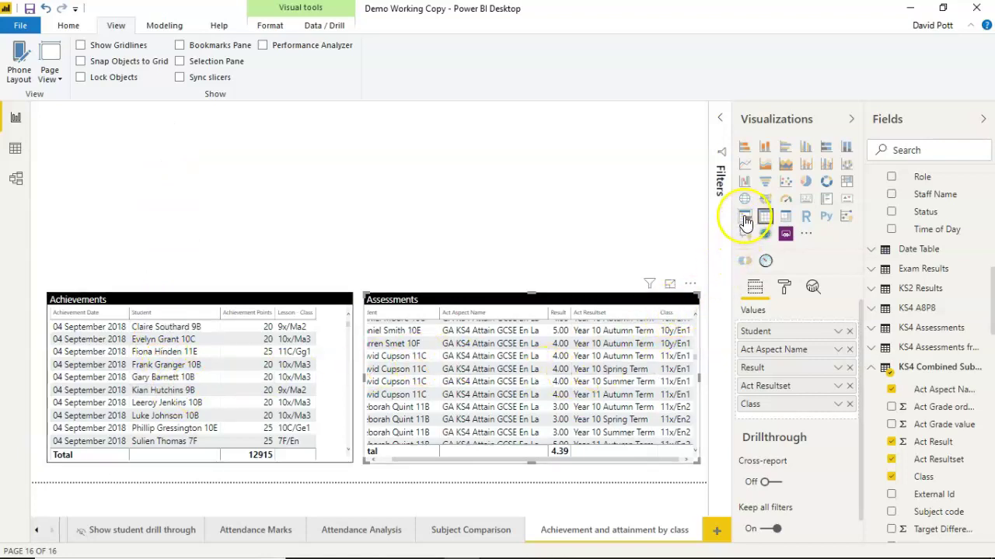
Step: Add a slicer above Achievements on Lesson - Class and select 10x/Ma3, giving 1285 points
left_click(531, 207)
left_click(744, 216)
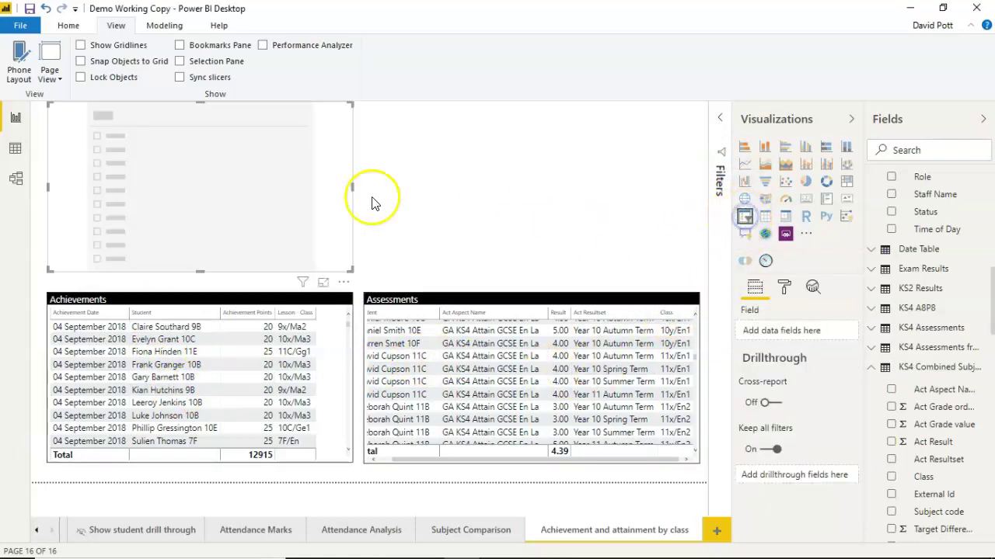
left_click_drag(207, 115, 208, 127)
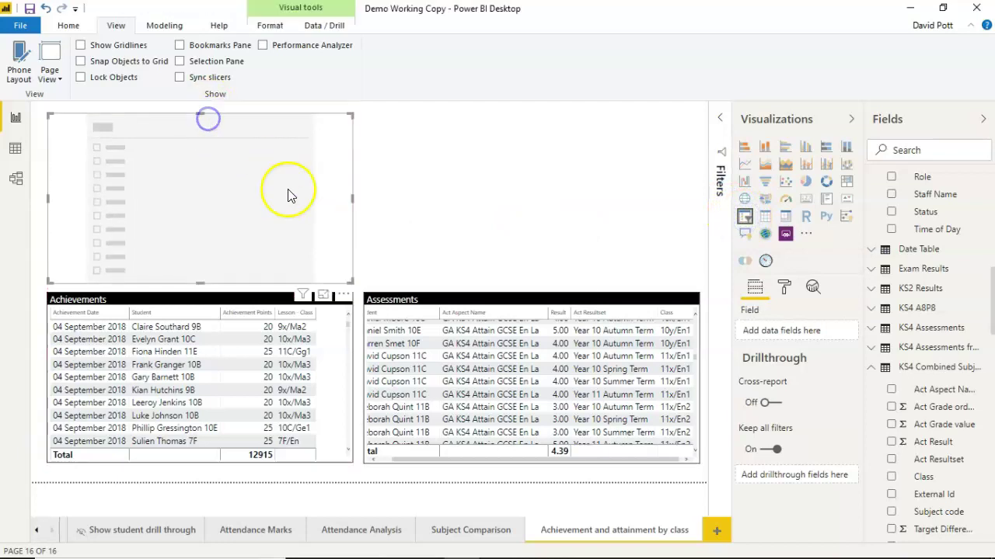
scroll(886, 226, "up", 10)
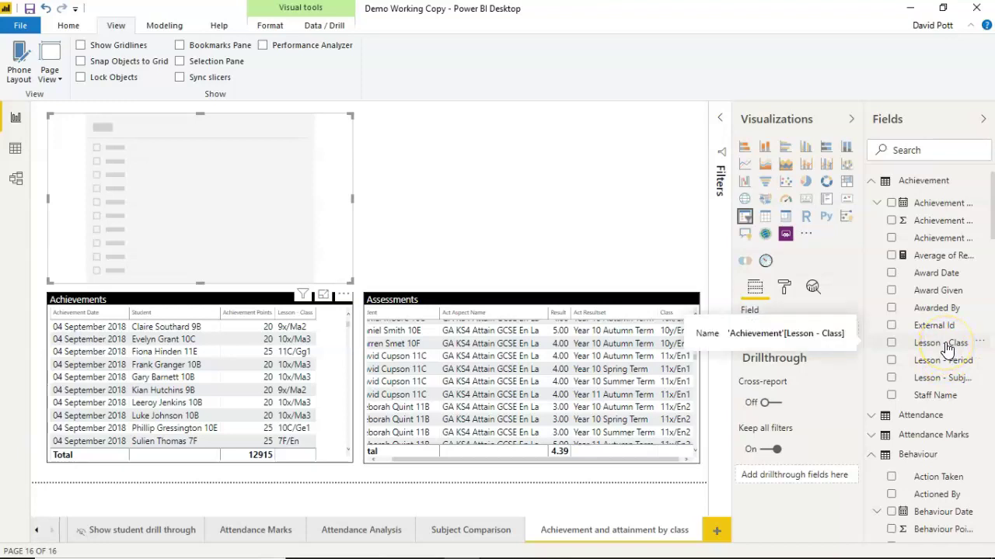
left_click_drag(947, 348, 236, 217)
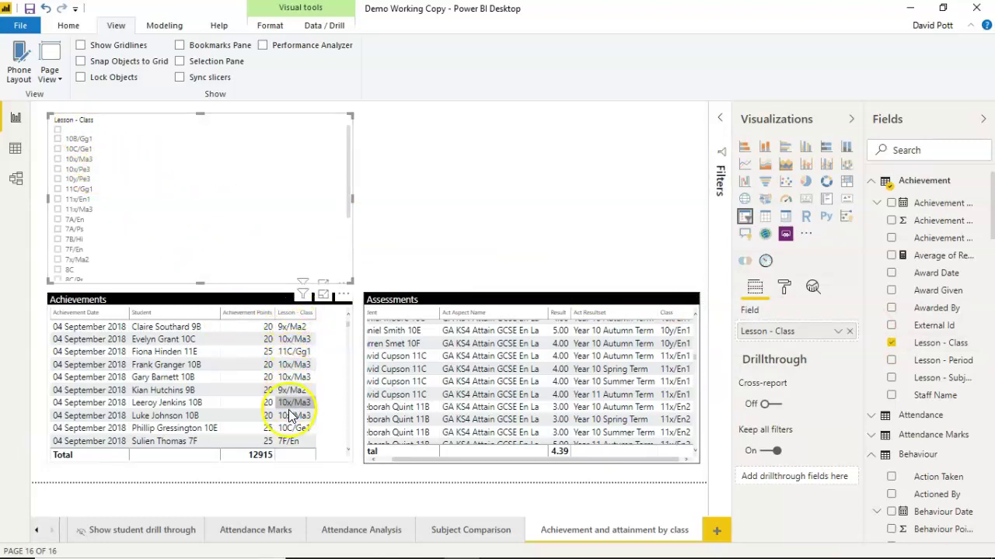
left_click(57, 160)
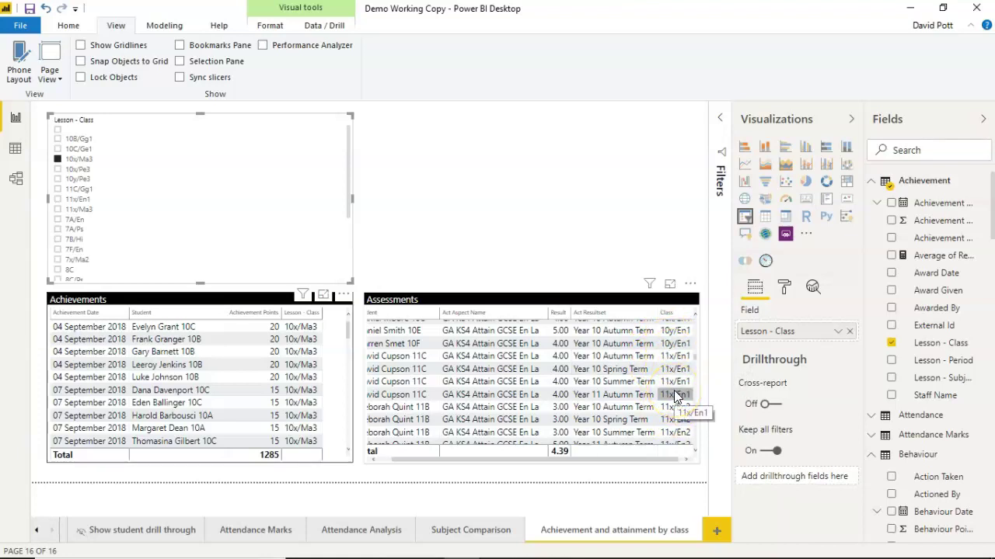
left_click(645, 220)
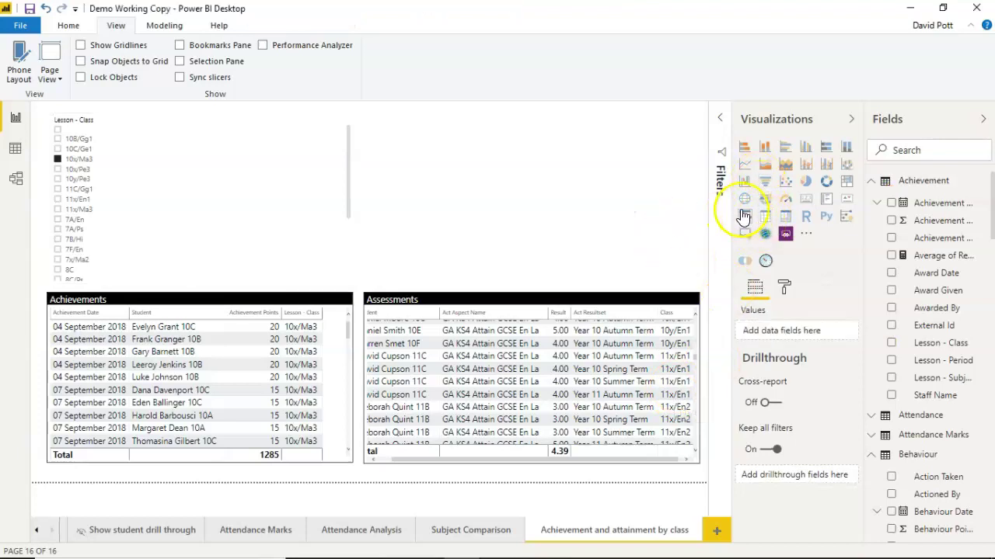
Step: Add a second slicer on KS4 Combined Subjects' Class field, then pick 10x/Pe3 in Lesson - Class
left_click(744, 217)
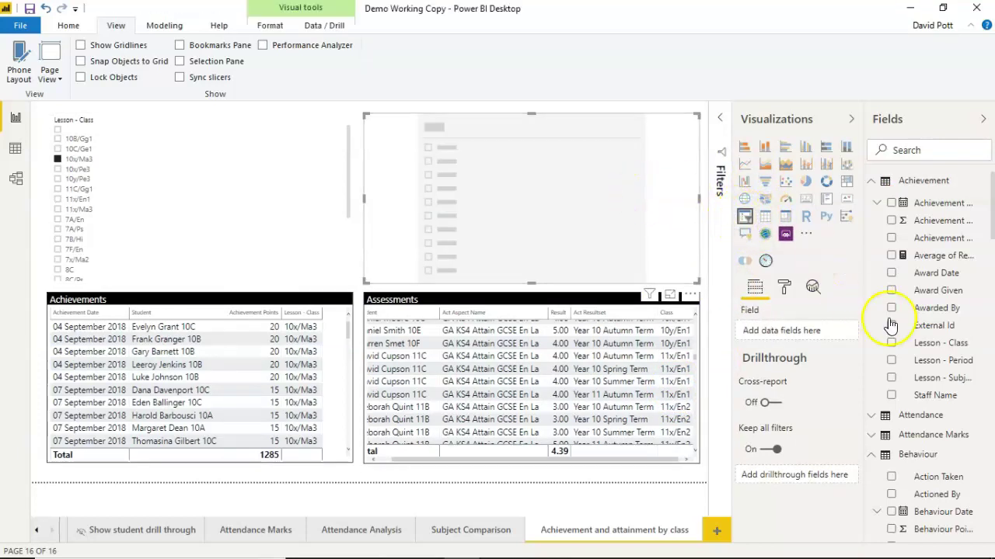
scroll(901, 346, "down", 3)
scroll(898, 404, "up", 3)
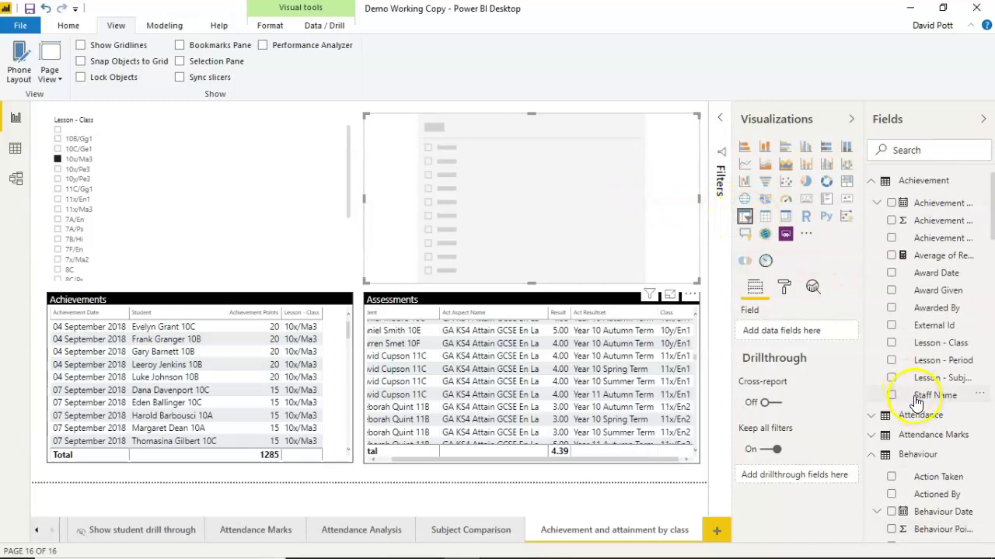
scroll(917, 402, "down", 15)
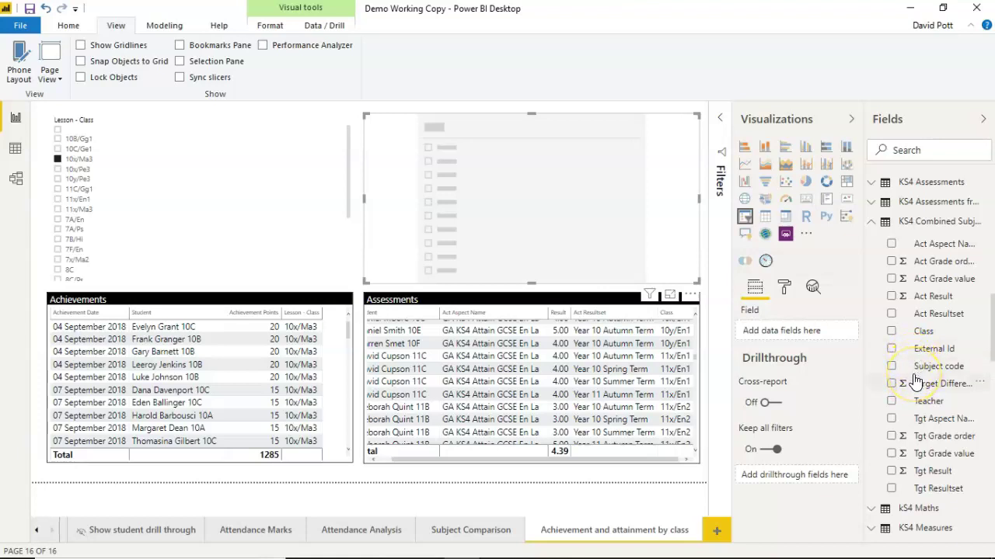
left_click_drag(918, 331, 571, 220)
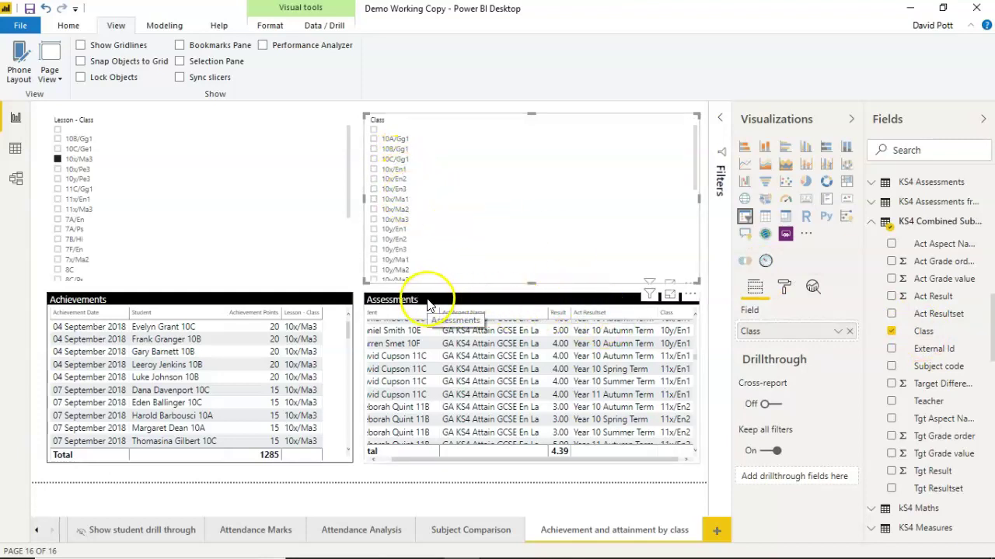
left_click(58, 169)
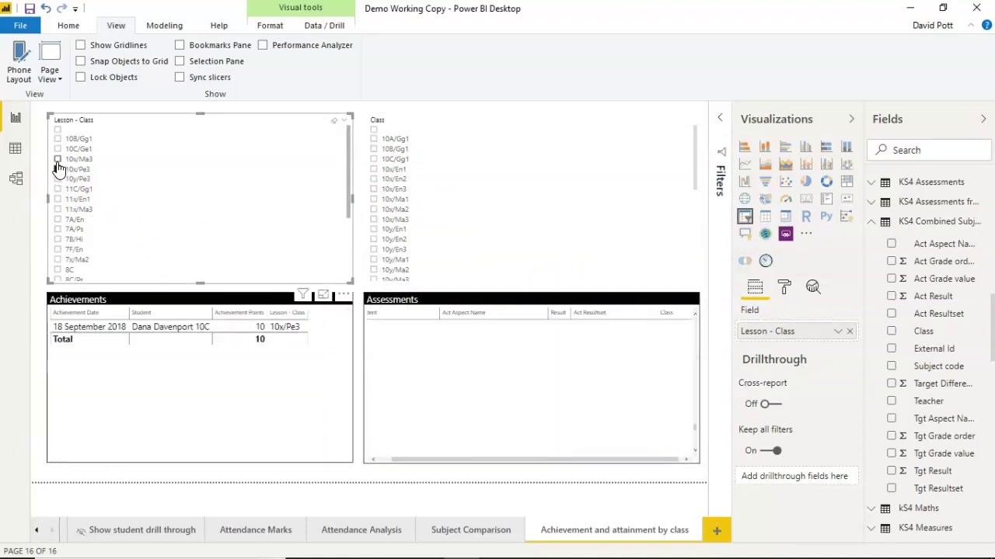
Step: Clear the Lesson - Class selection so Achievements shows every class, totalling 12915 points
left_click(58, 159)
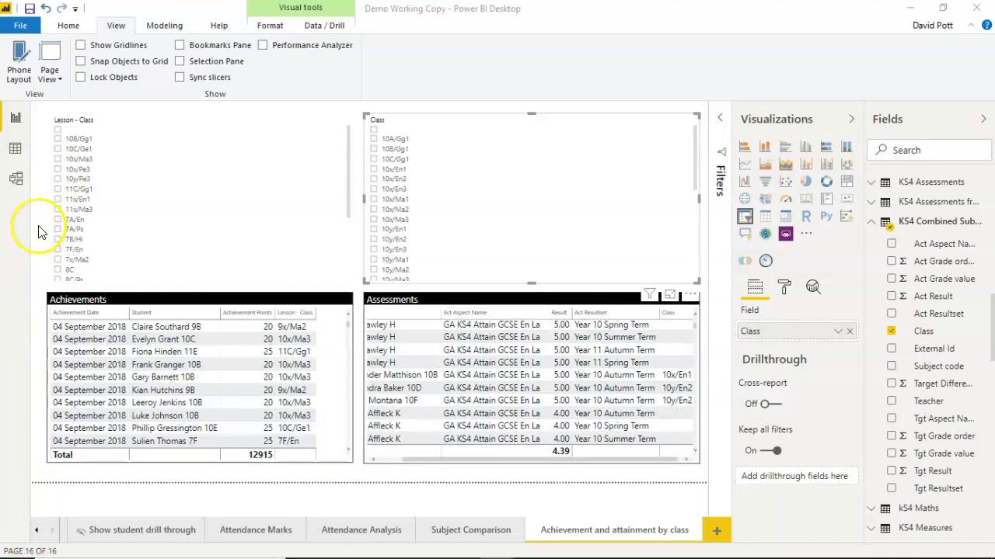
Step: Show the Sync slicers pane from the View tab and select the Lesson - Class slicer
left_click(113, 29)
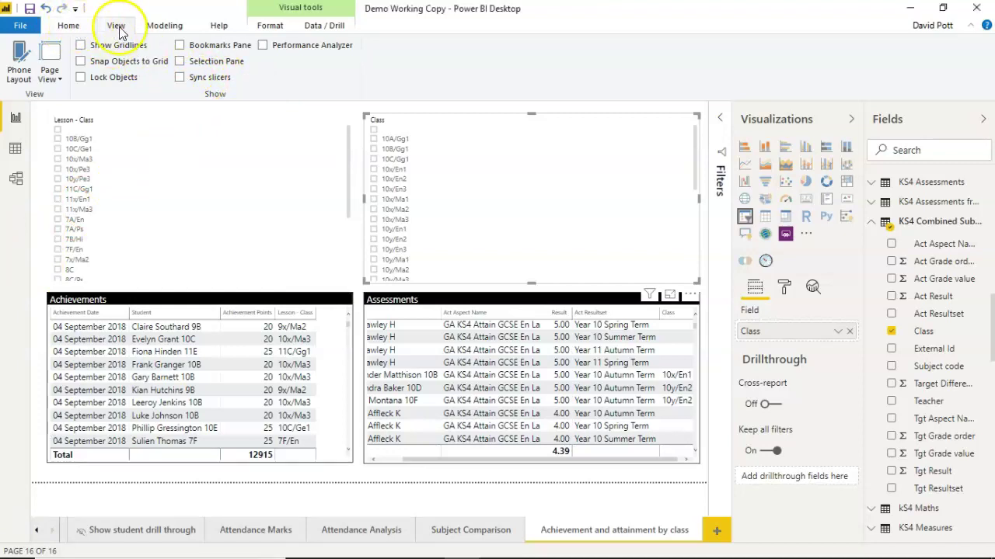
left_click(115, 31)
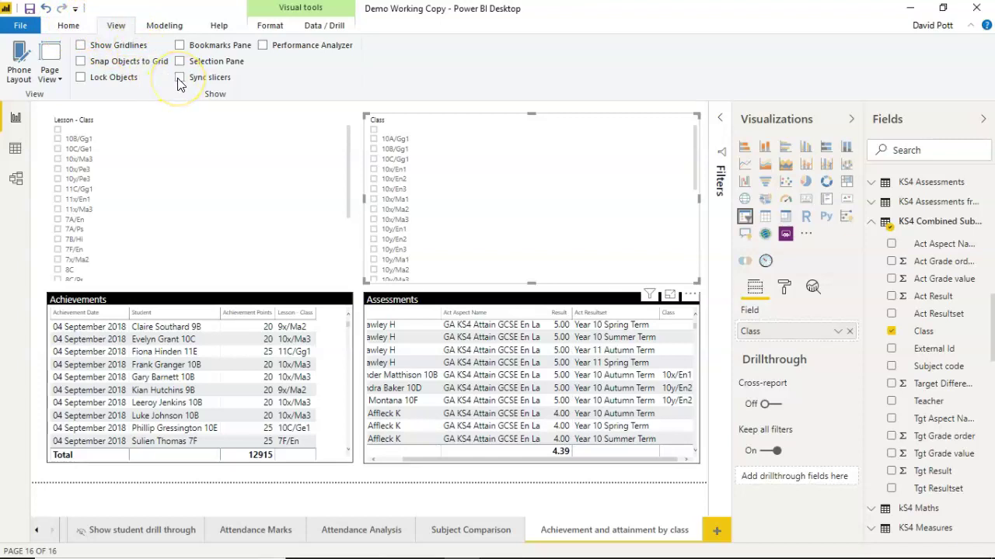
left_click(178, 80)
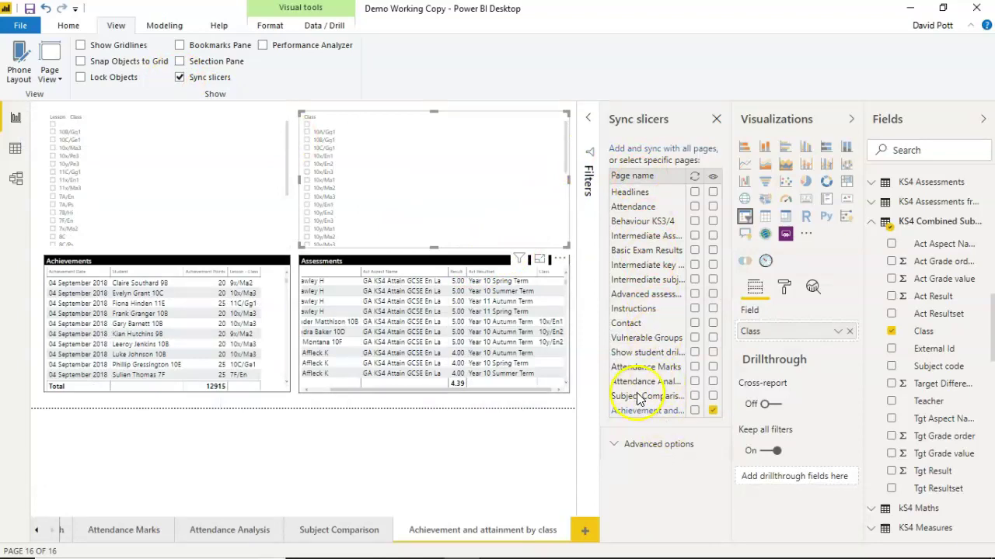
left_click(200, 183)
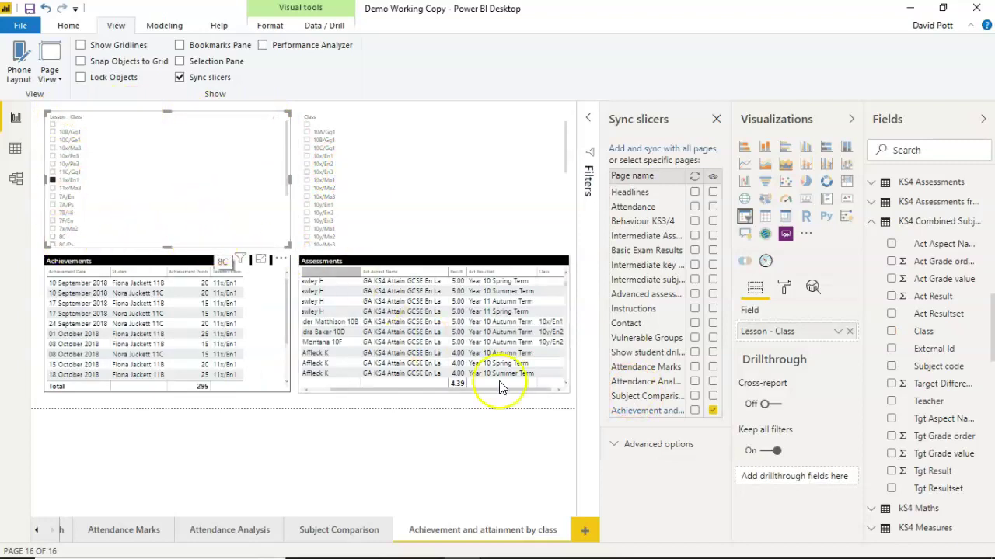
Step: Enter the group name ClassGroup under Advanced options for both the Lesson - Class and Class slicers
left_click(614, 443)
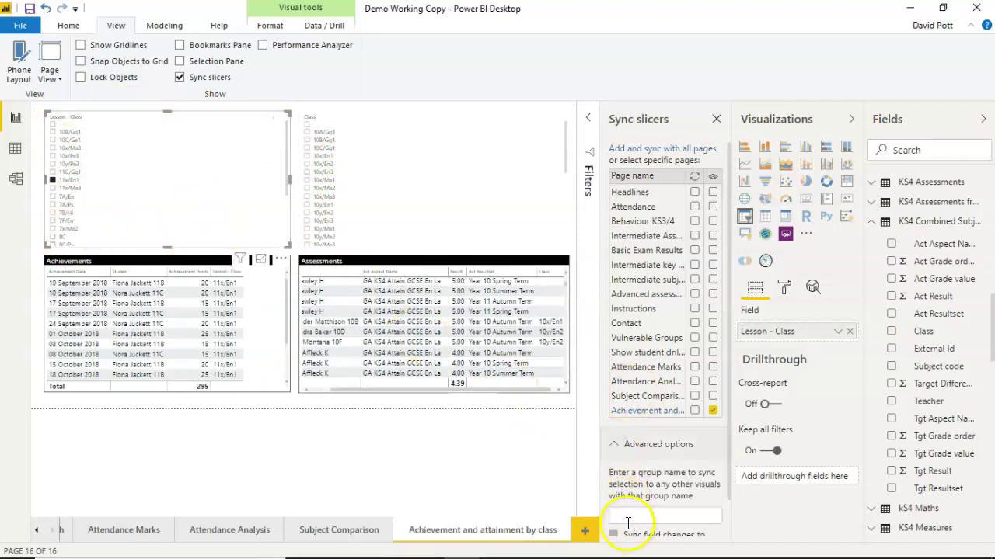
left_click(628, 519)
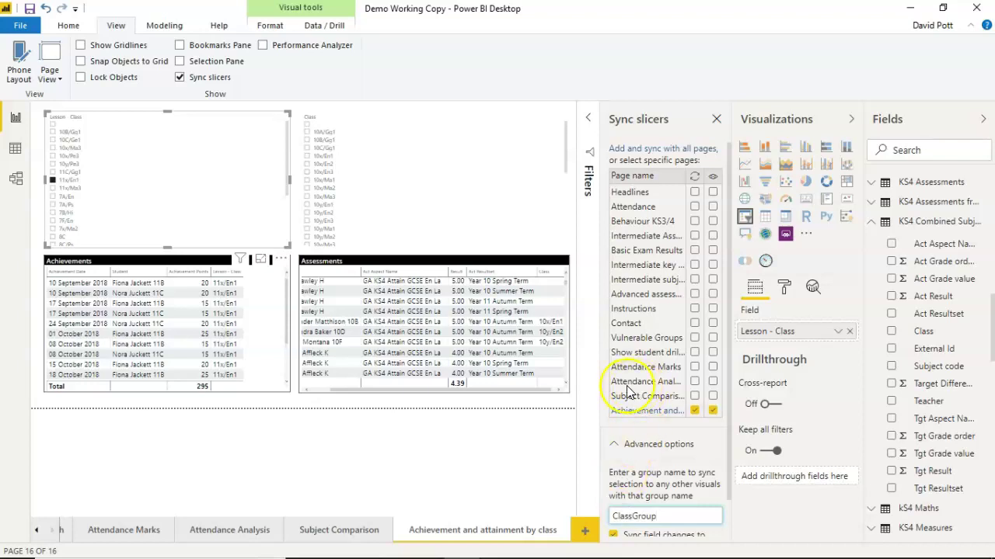
left_click(460, 187)
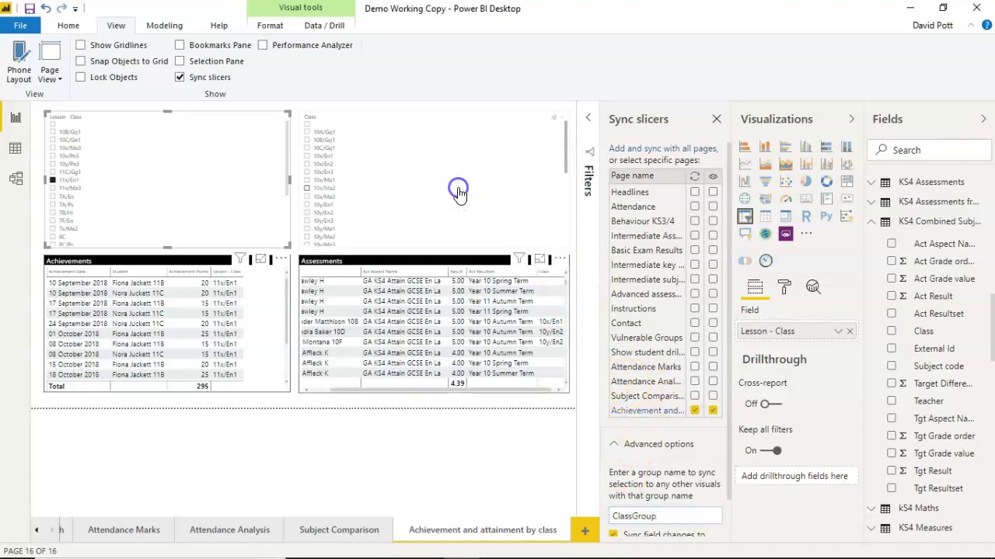
left_click(457, 188)
left_click(659, 517)
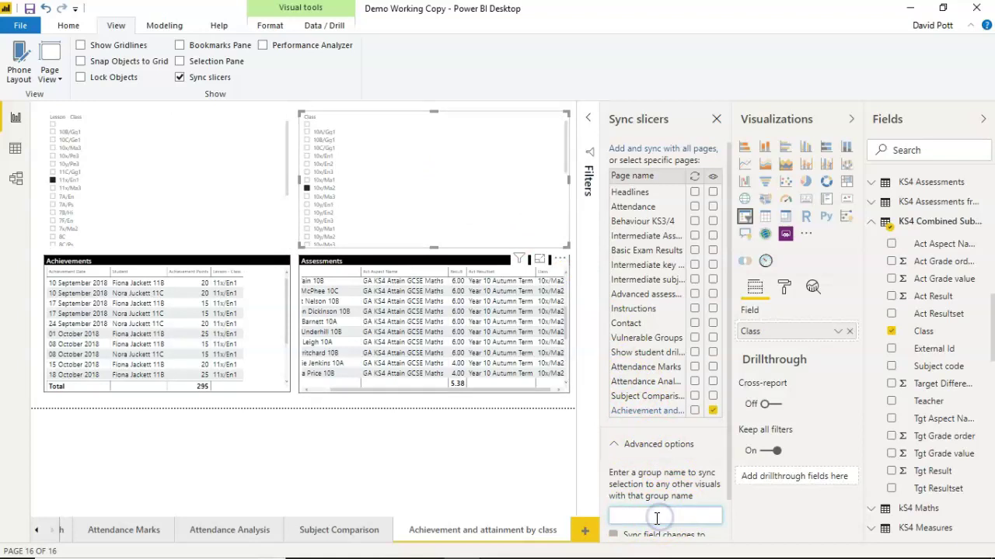
left_click(657, 516)
type("ClassGroup")
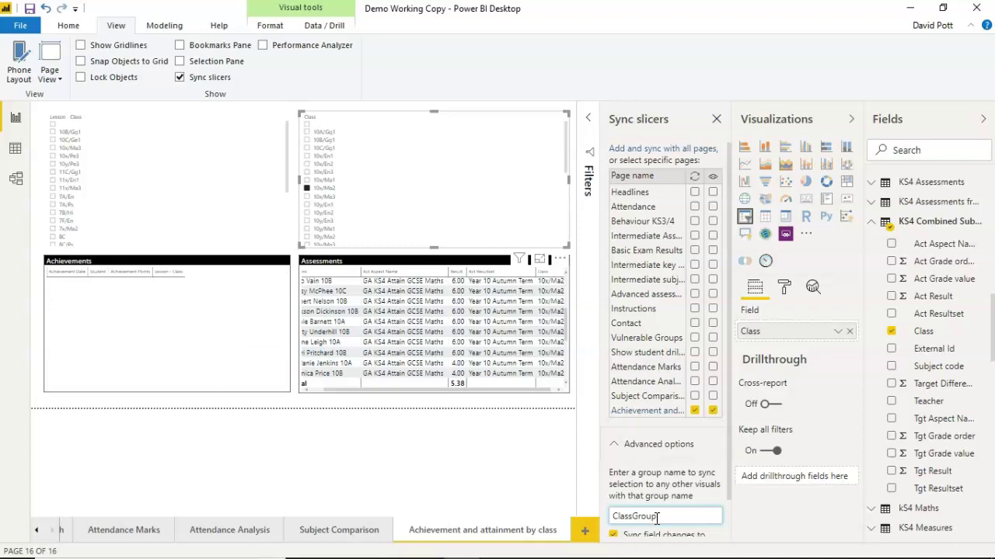
type("1")
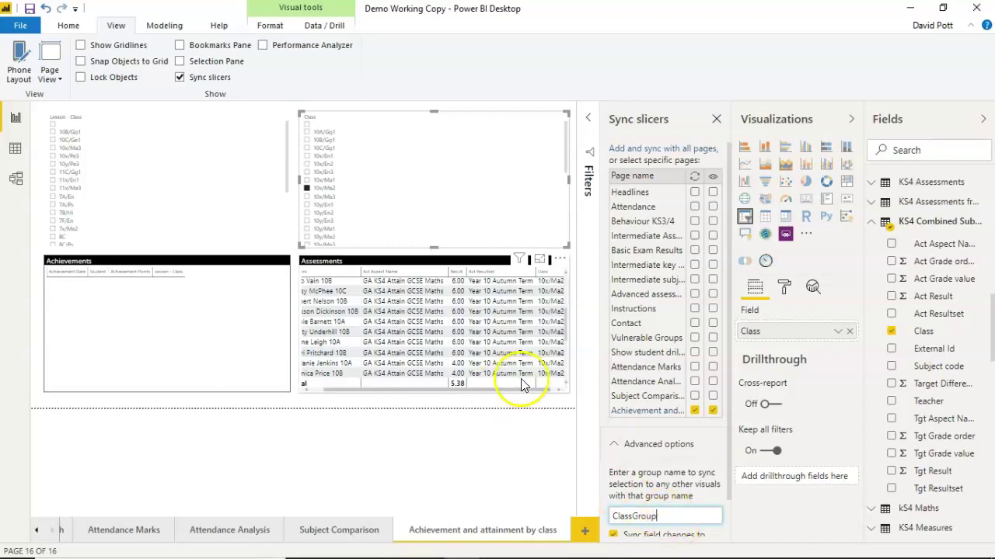
Step: Pick 7F/En, 10x/Ma3, 7A/En, then 11x/Ma3 in Lesson - Class, confirming both tables follow
left_click(156, 223)
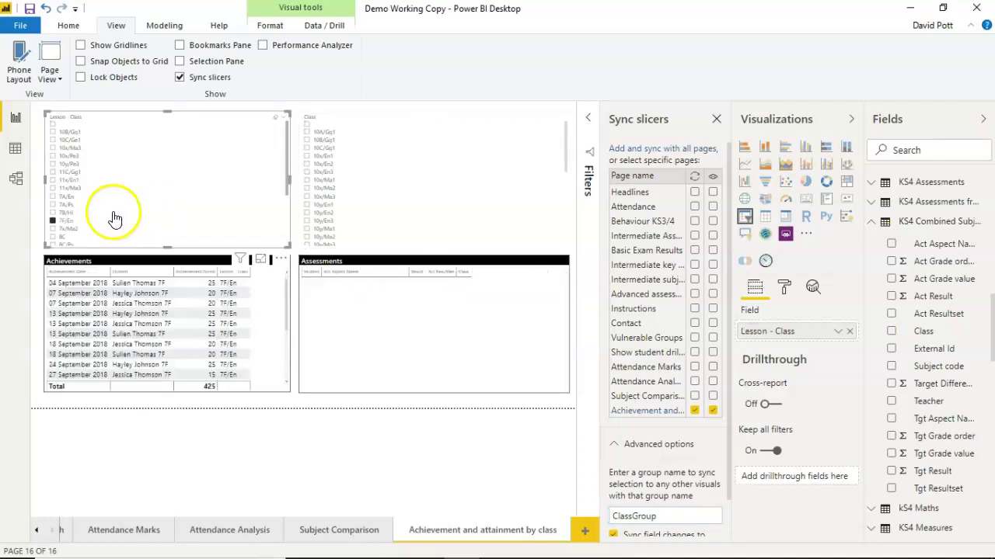
left_click(53, 150)
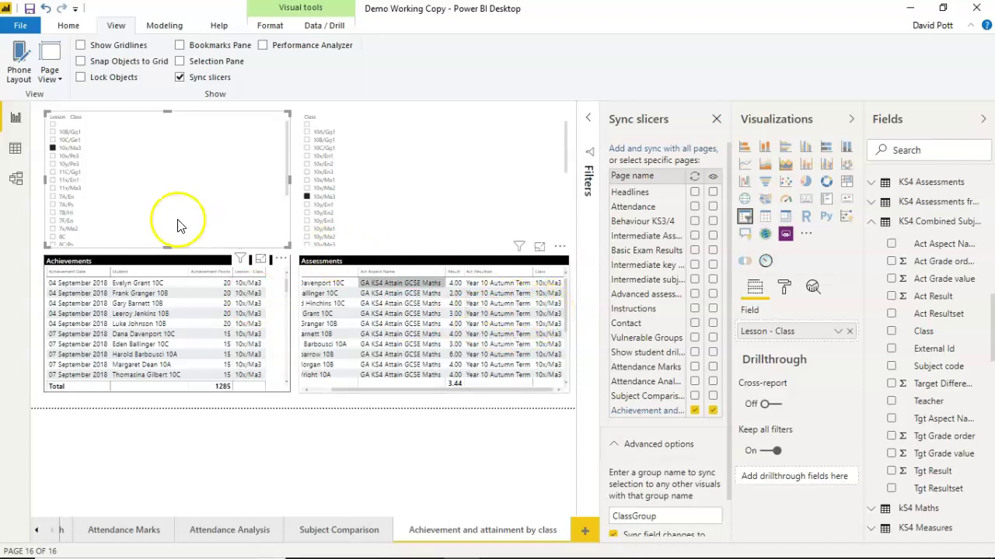
left_click(53, 198)
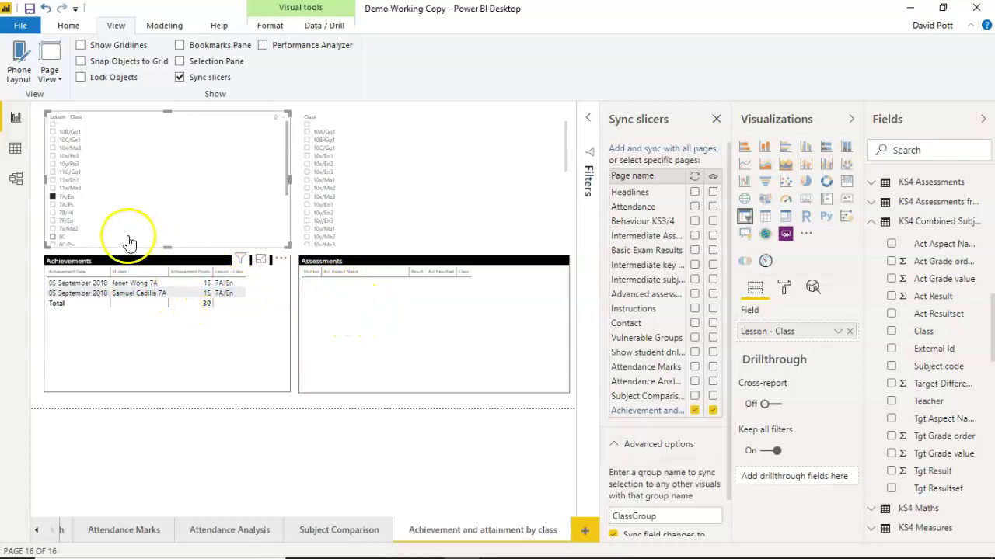
left_click(51, 190)
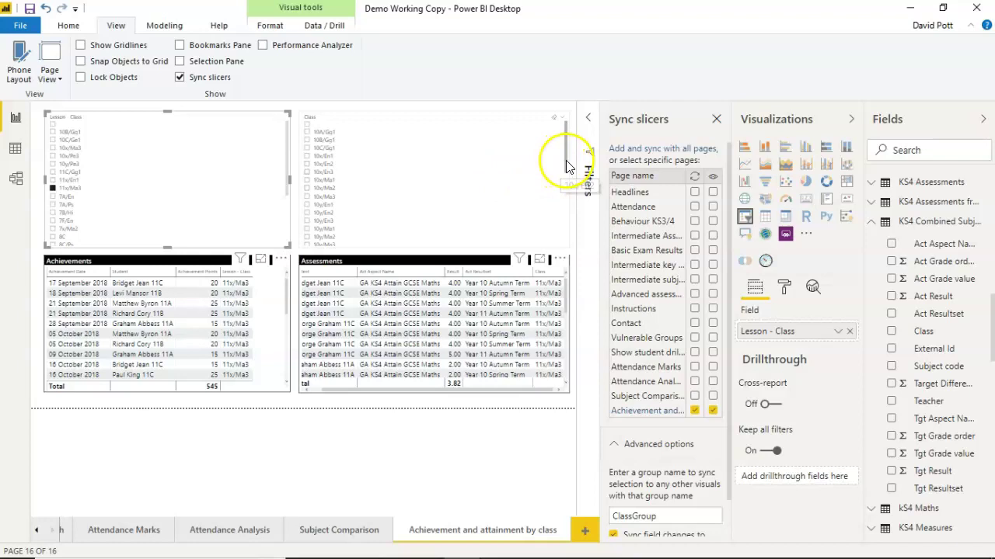
left_click_drag(565, 160, 567, 233)
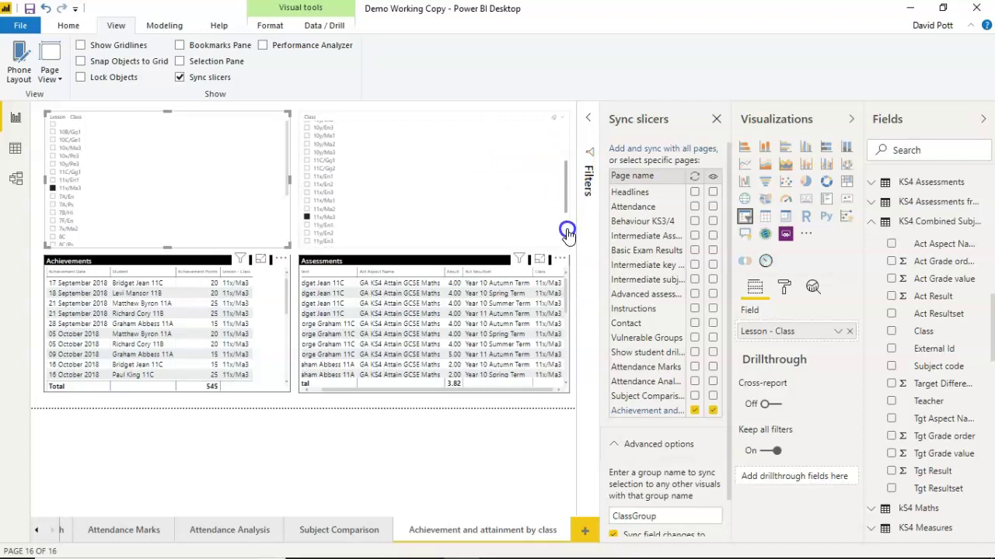